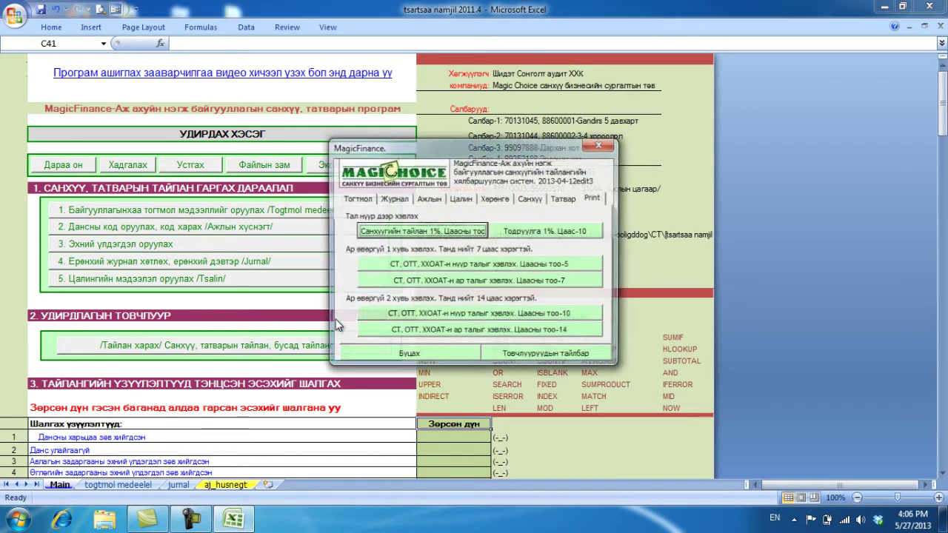
- Close the MagicFinance report window after viewing its tax reports, and read the opening-balance entry instructions on the aj_husnegt sheet
click(564, 198)
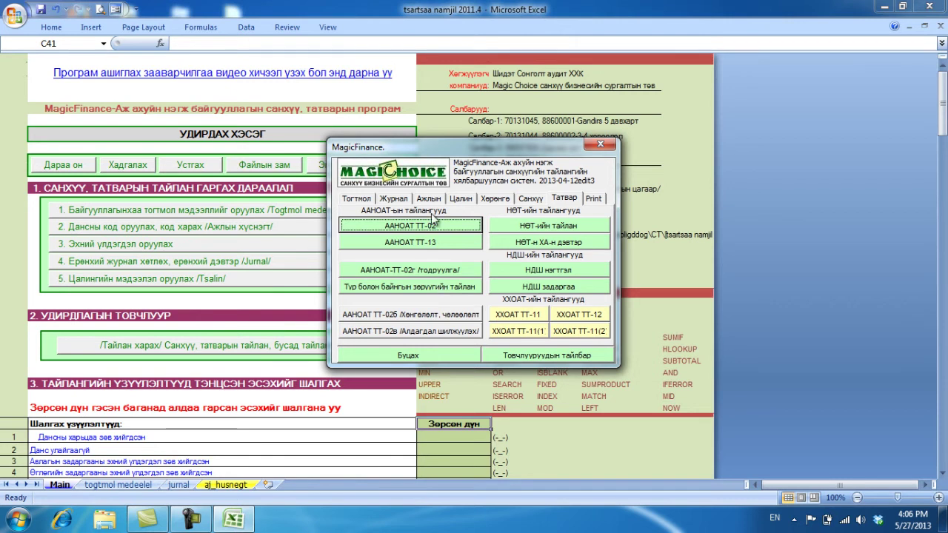
click(415, 356)
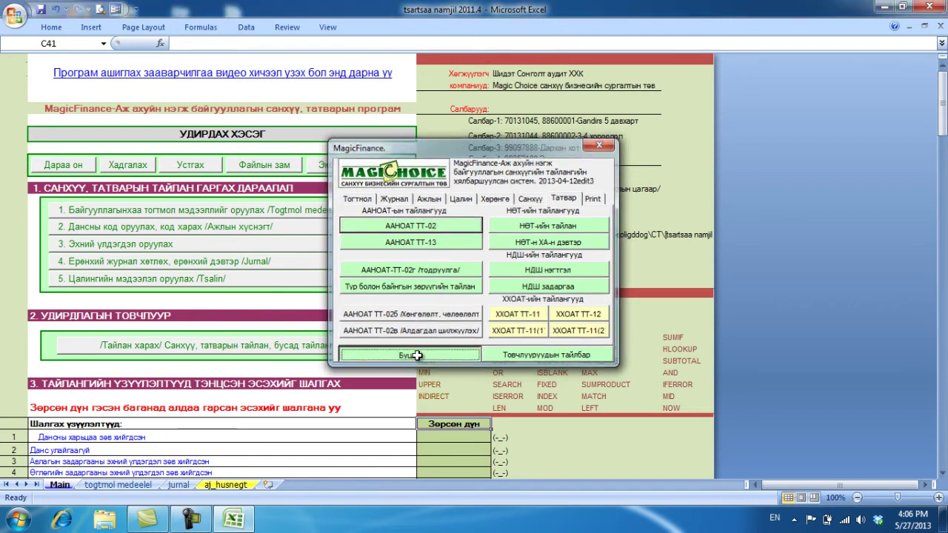
click(226, 485)
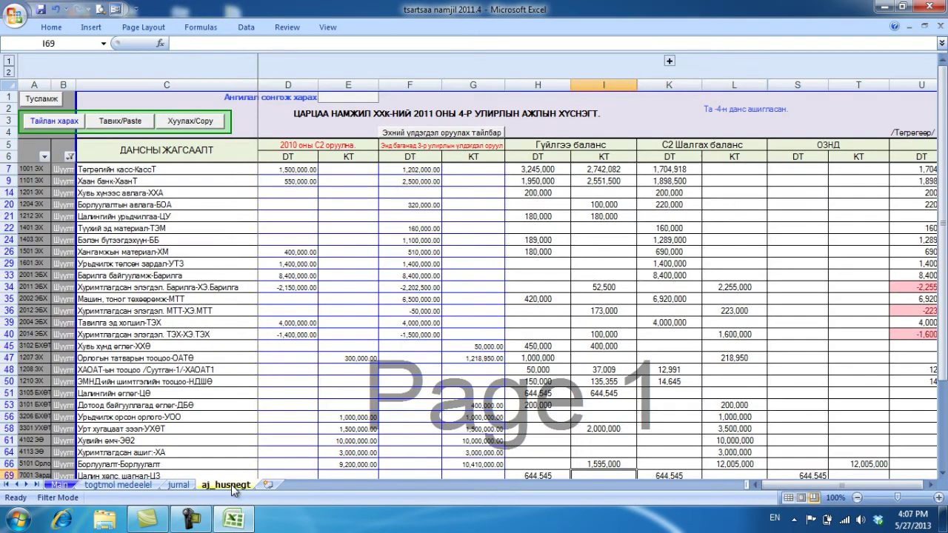
click(451, 139)
drag(437, 186, 660, 100)
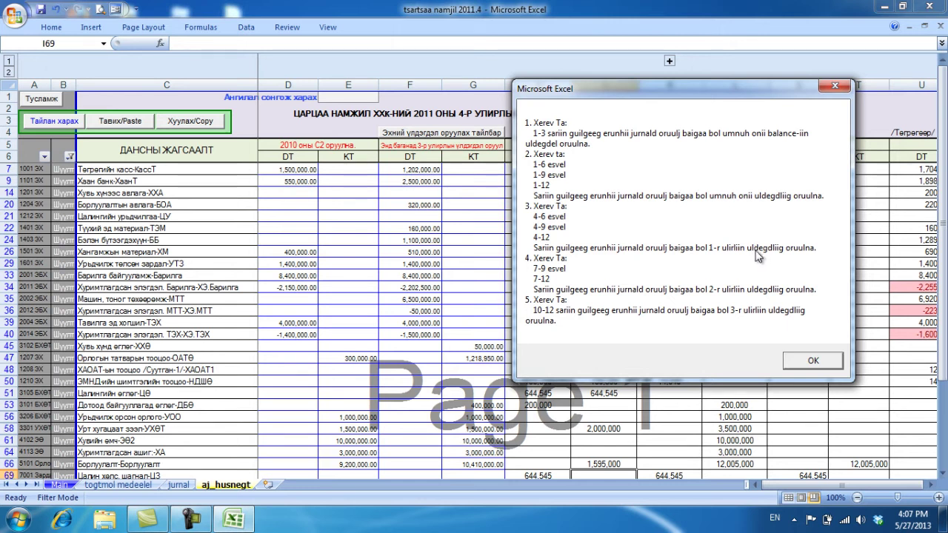
click(804, 361)
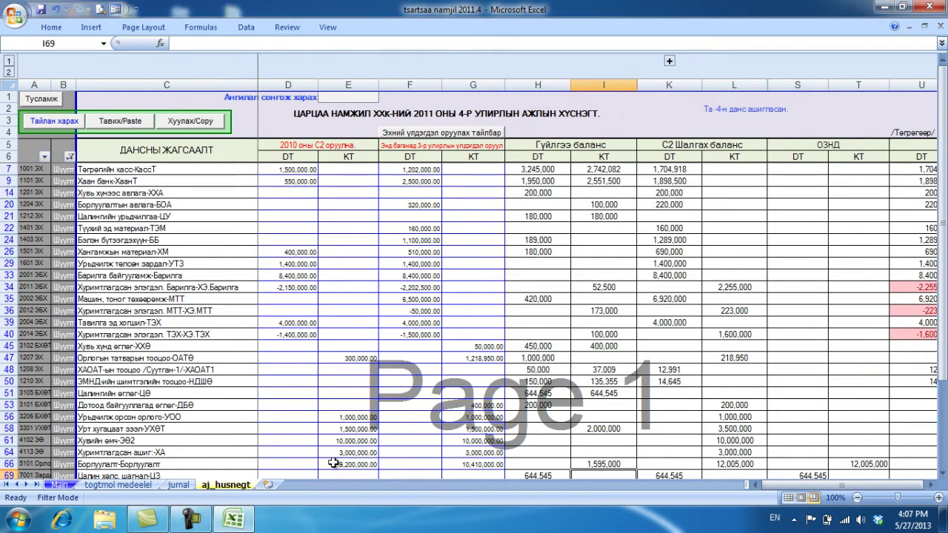
- Check the report month on the togtmol medeelel sheet and the transaction month column on the jurnal sheet
click(121, 489)
click(301, 156)
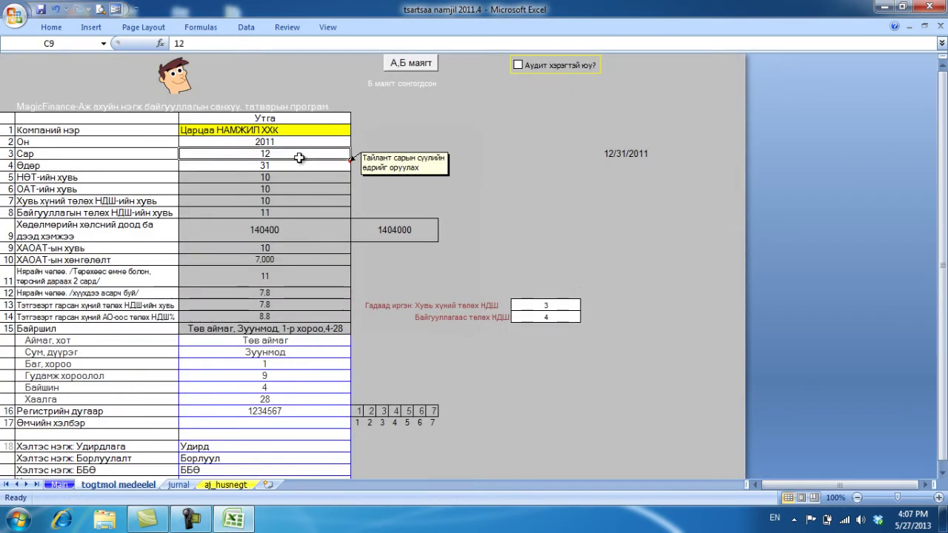
click(178, 484)
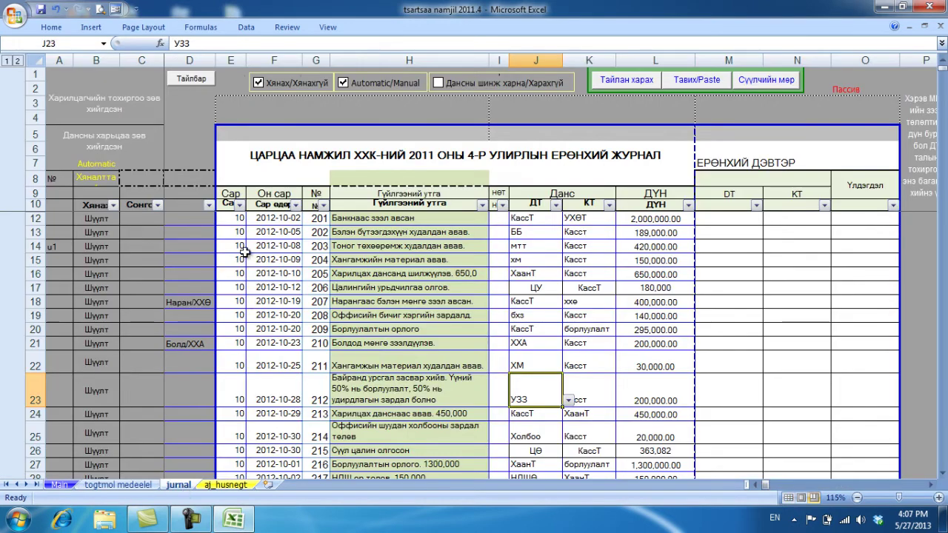
click(230, 220)
drag(261, 269, 767, 126)
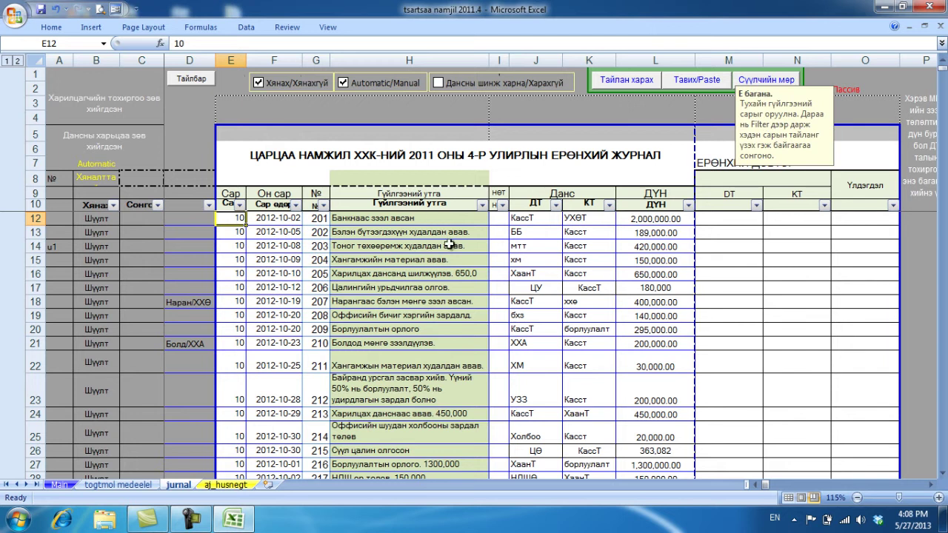
- Review the third-quarter opening balances in columns F and G of the aj_husnegt sheet, from row 7 through the expense accounts
click(228, 485)
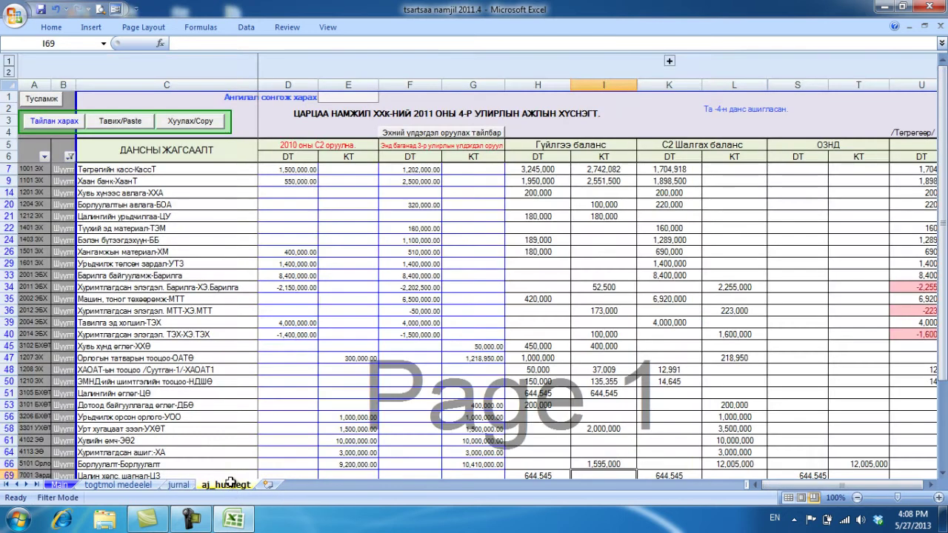
drag(400, 169, 466, 456)
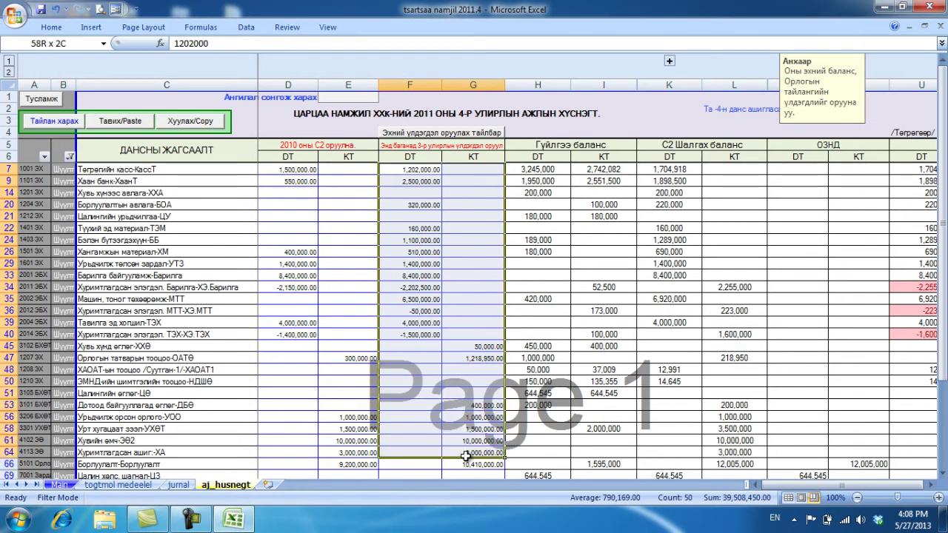
scroll(465, 455, down, 3)
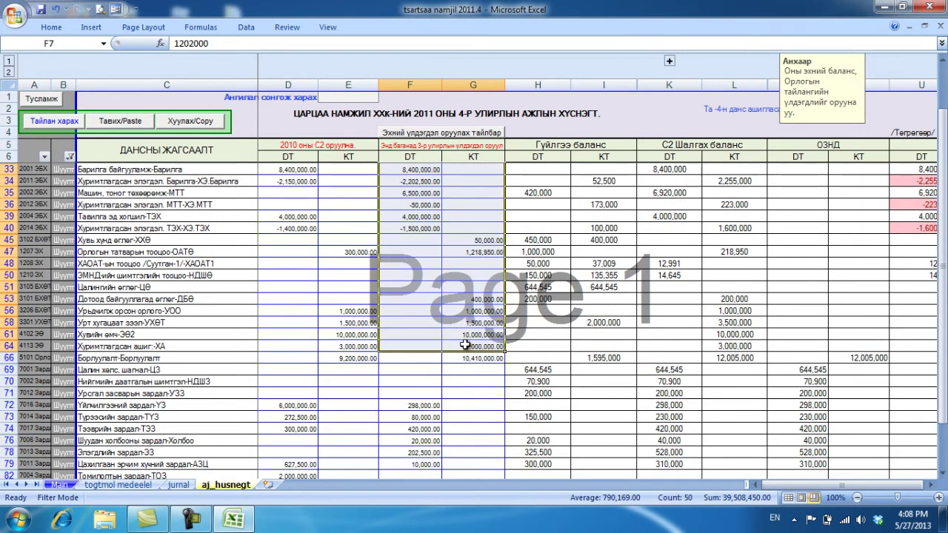
drag(433, 360, 478, 393)
scroll(474, 388, down, 5)
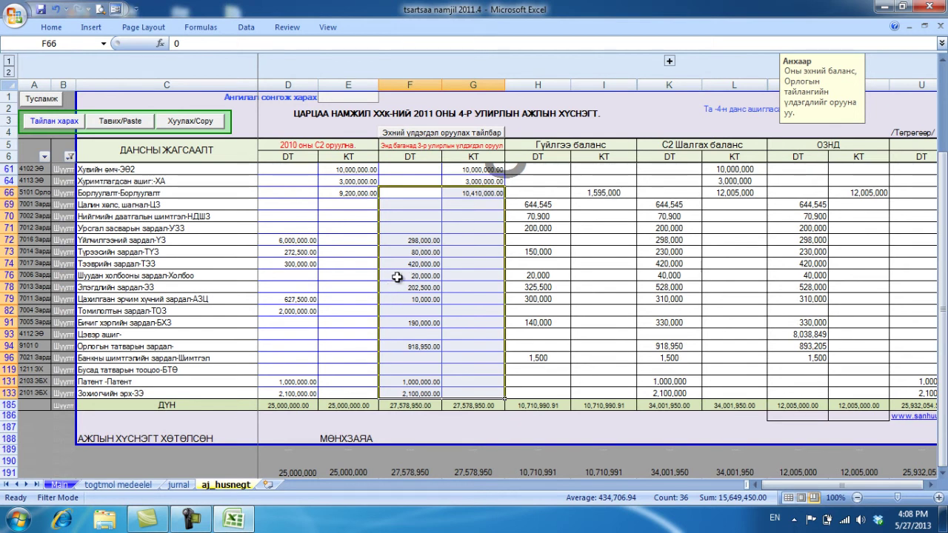
- Compare the opening, turnover and С2 check balances of the income and expense accounts from row 66 down
click(486, 239)
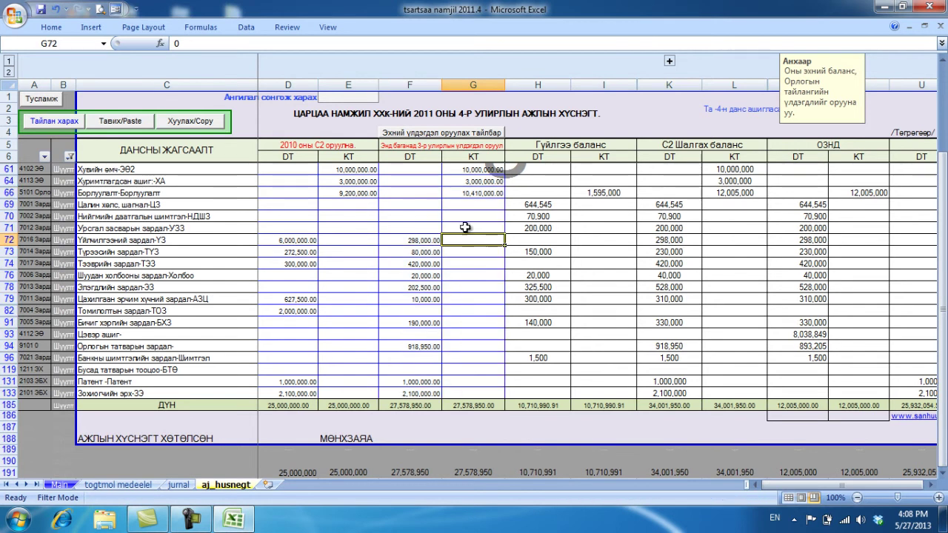
drag(420, 191, 463, 391)
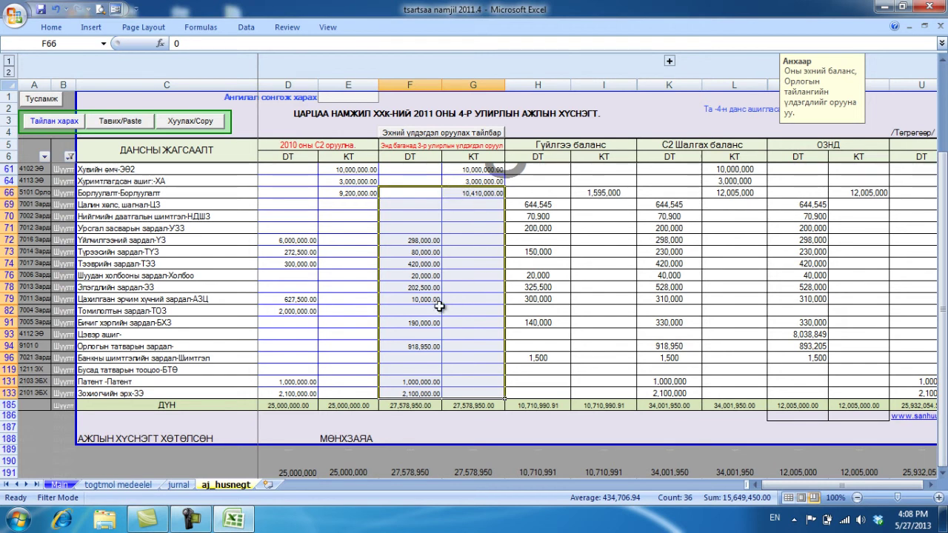
drag(539, 194, 598, 369)
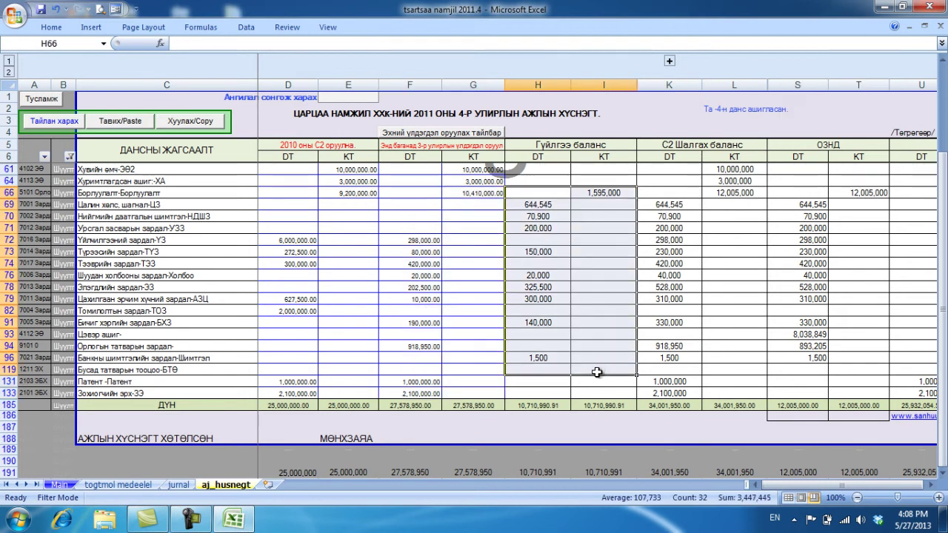
drag(674, 194, 720, 373)
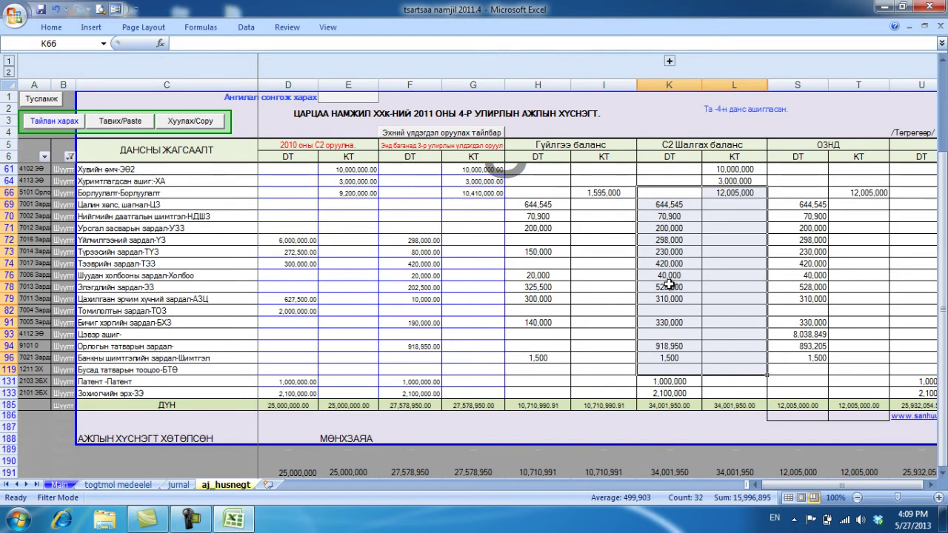
drag(409, 194, 462, 382)
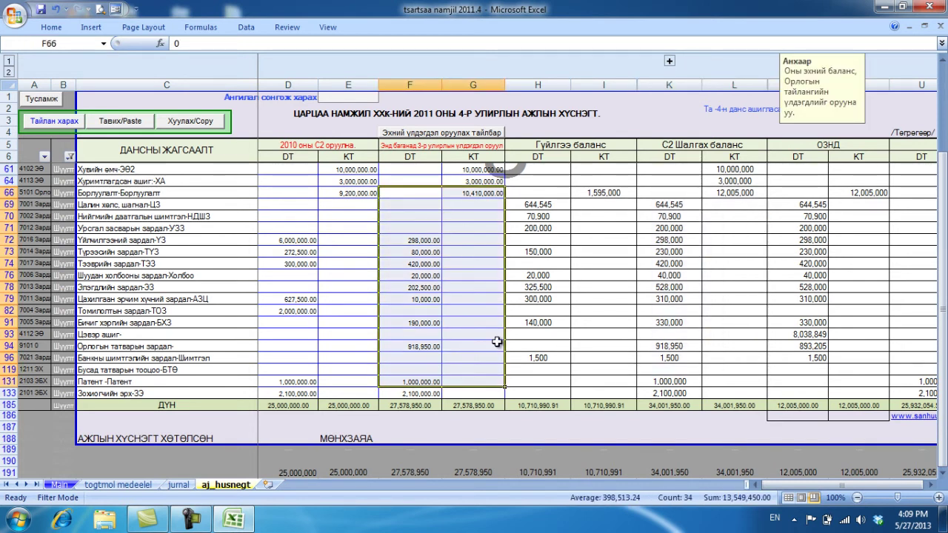
drag(546, 194, 595, 387)
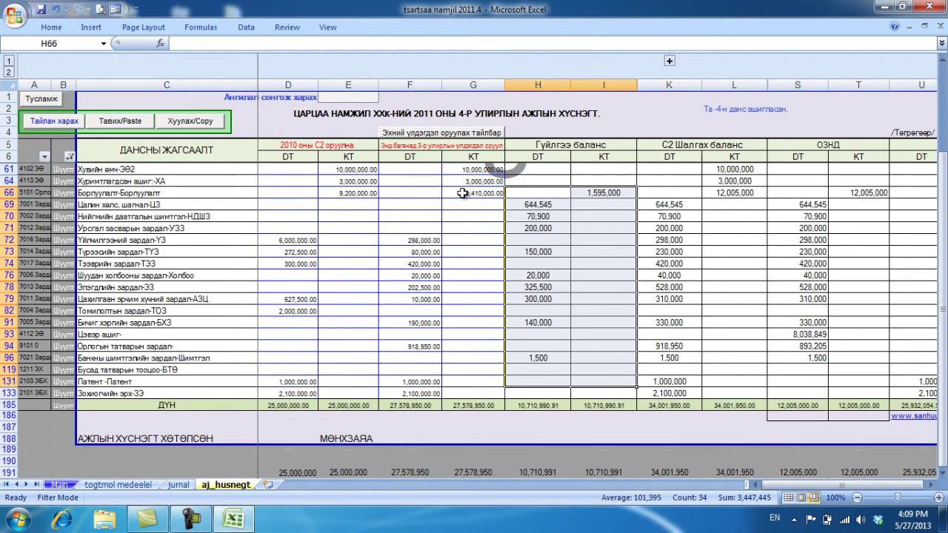
- Open the ААНОАТ ТТ-02 tax report from the jurnal sheet's MagicFinance report viewer
click(185, 485)
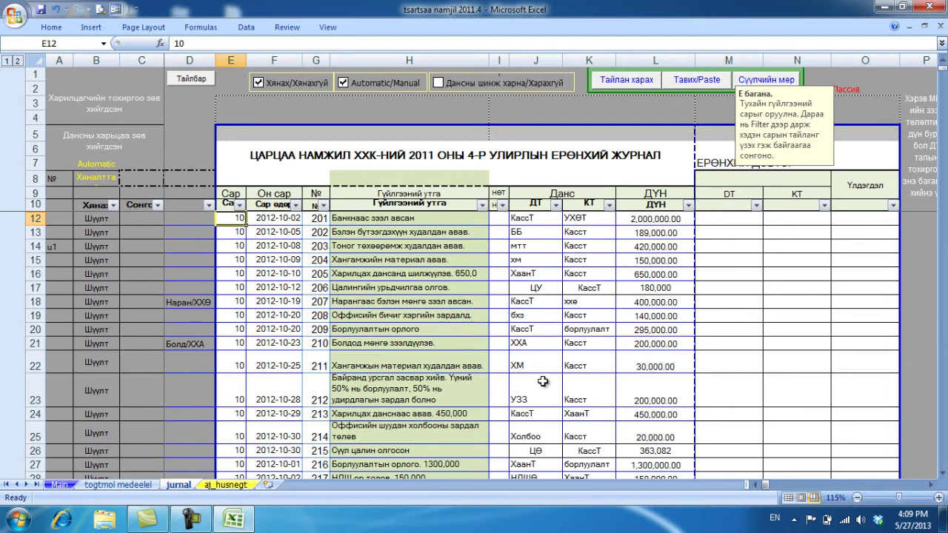
click(646, 84)
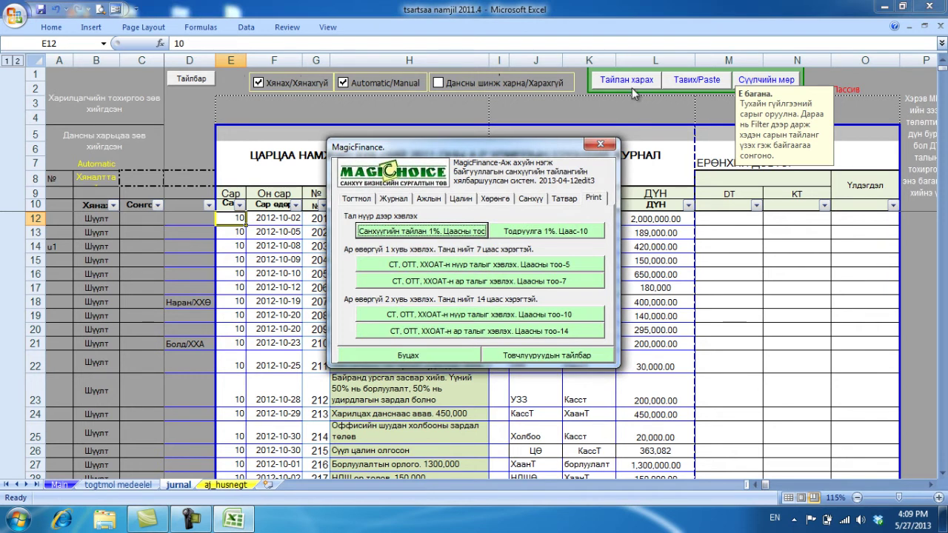
click(565, 199)
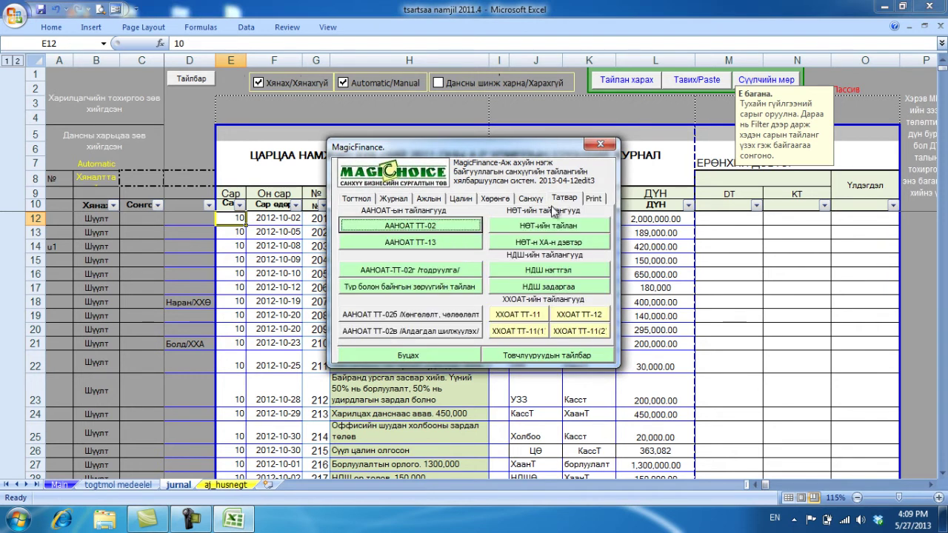
click(433, 230)
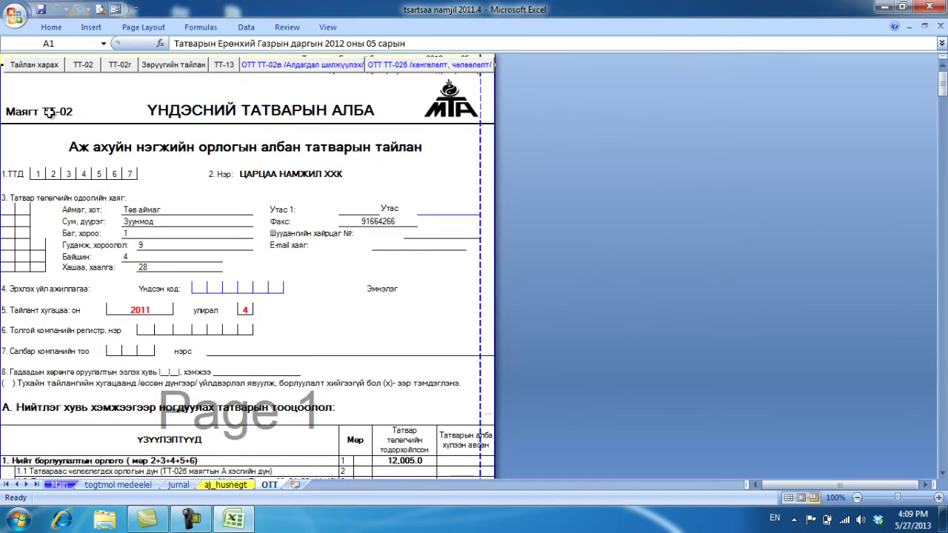
- Check the form number, report title and reporting quarter in the ТТ-02 header
click(48, 112)
drag(70, 146, 67, 159)
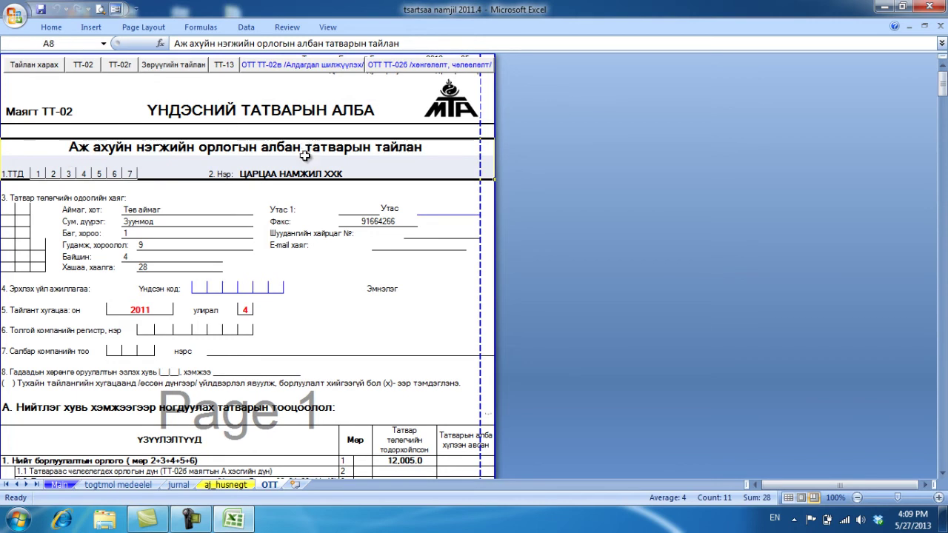
click(245, 310)
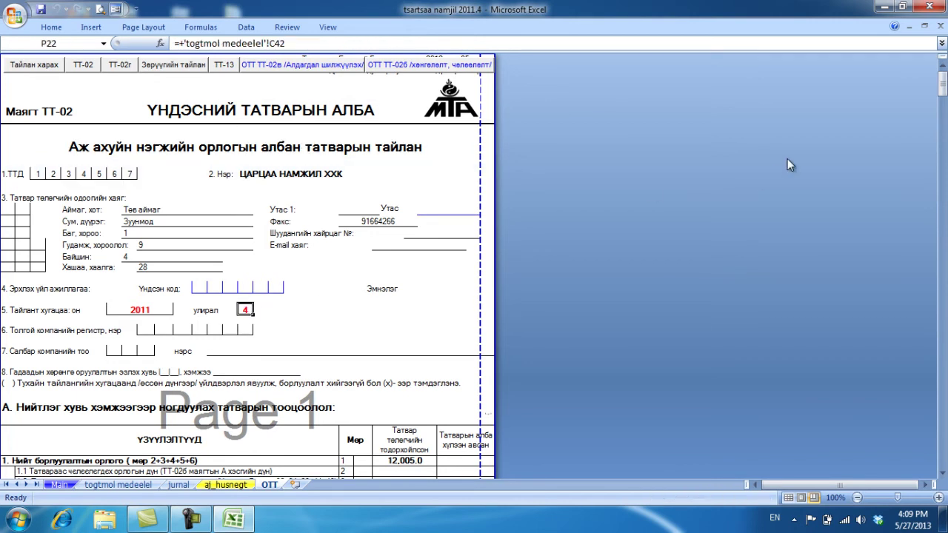
- Examine the section А tax calculation of the ТТ-02 report, from total sales income through line 27
drag(943, 84, 945, 122)
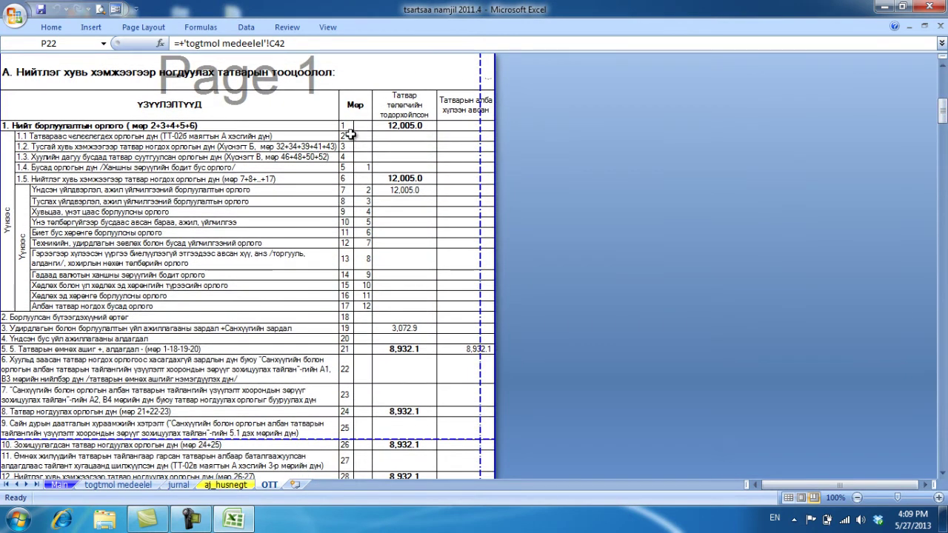
drag(326, 128, 457, 126)
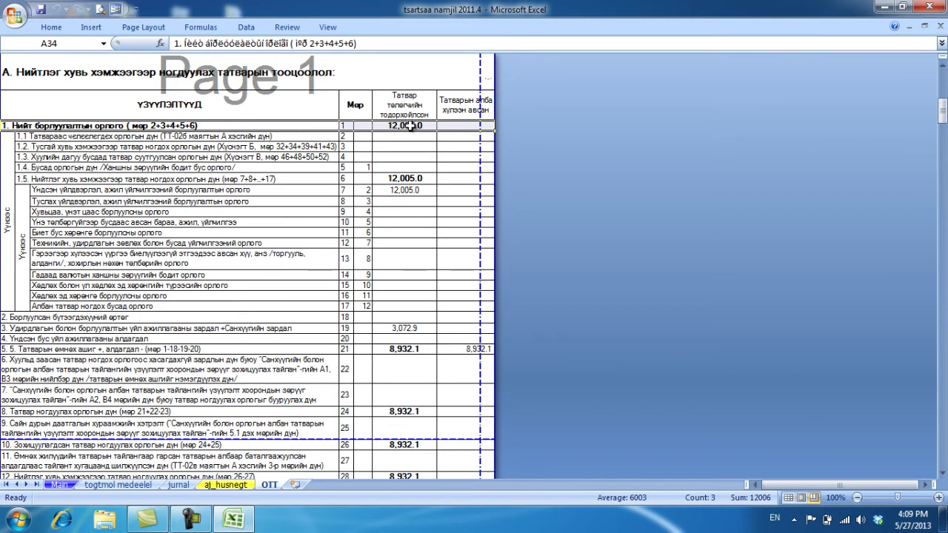
drag(292, 310, 459, 493)
drag(454, 532, 468, 465)
click(942, 474)
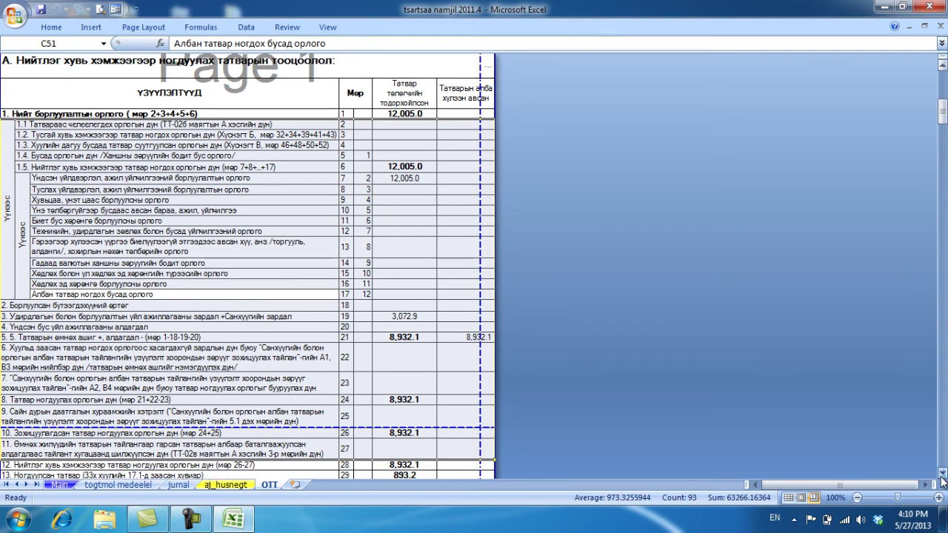
click(942, 474)
click(943, 474)
scroll(943, 480, down, 4)
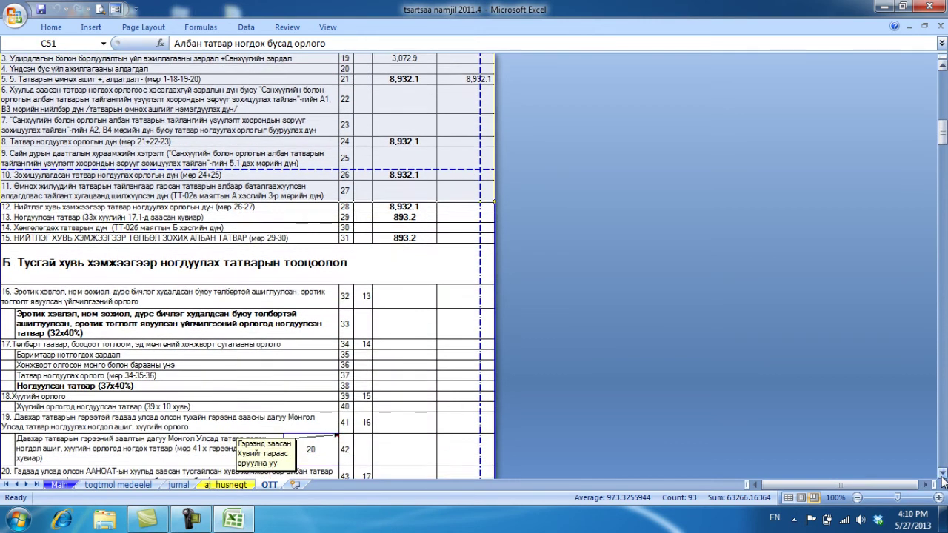
- Inspect the formulas for taxable income, assessed tax and tax payable in lines 28, 29 and 31
click(408, 211)
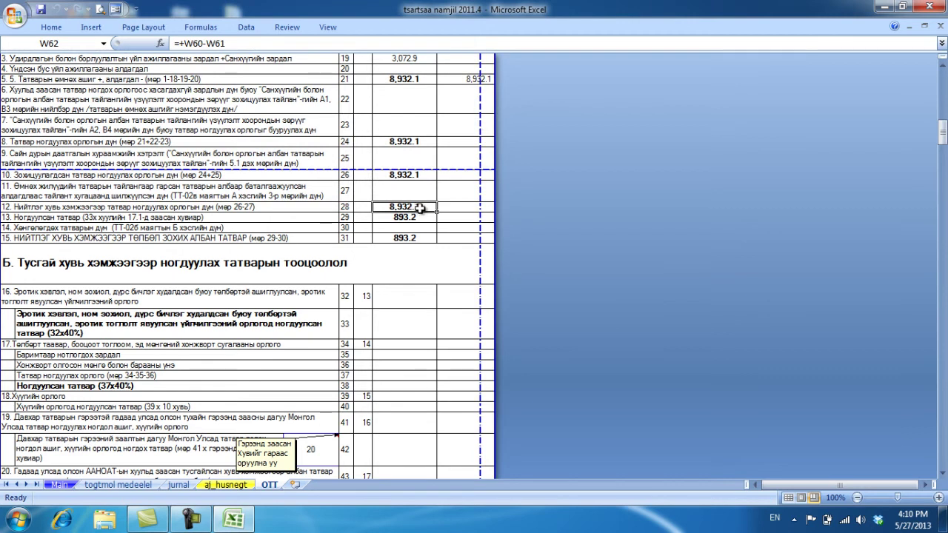
click(406, 218)
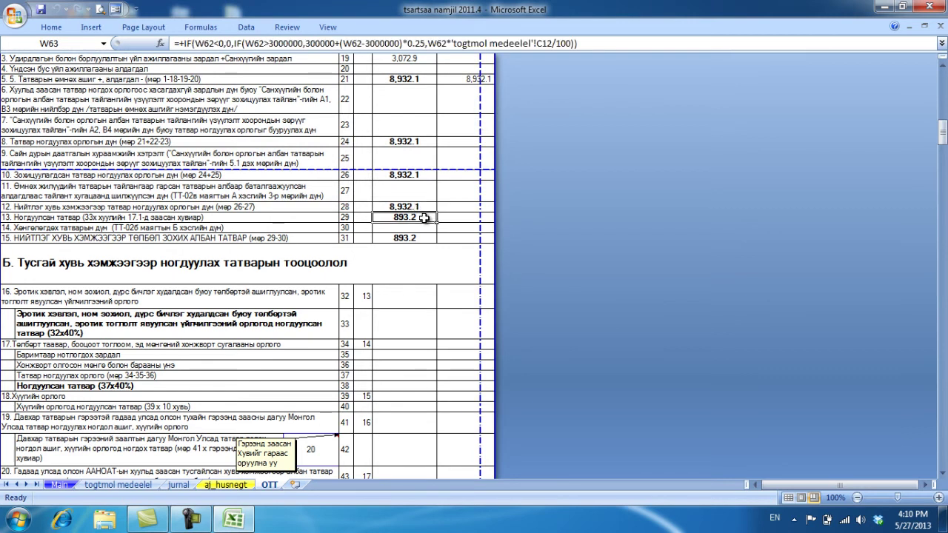
click(419, 237)
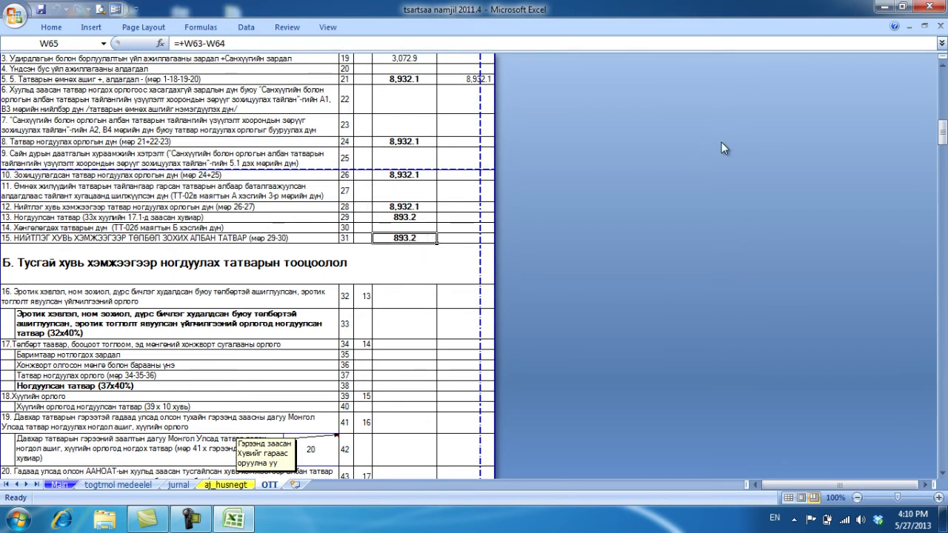
- Examine the total tax payable in line 55 and the opening tax balance in lines 56 and 57
drag(943, 132, 943, 145)
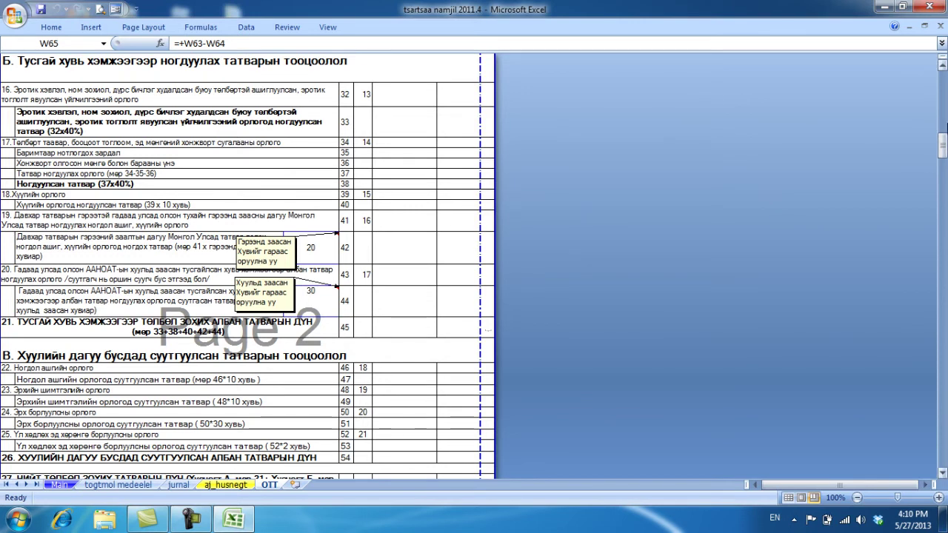
drag(943, 144, 944, 168)
click(411, 131)
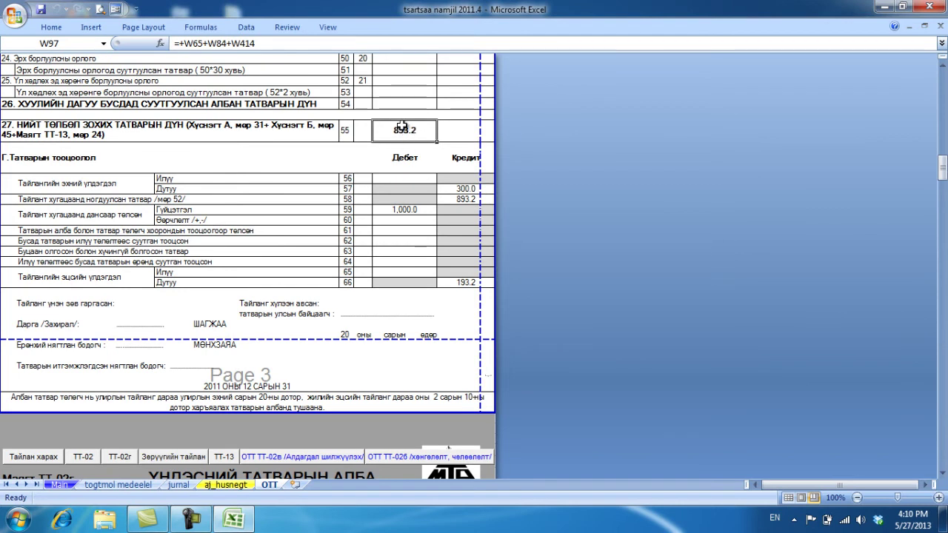
click(110, 183)
drag(109, 183, 486, 194)
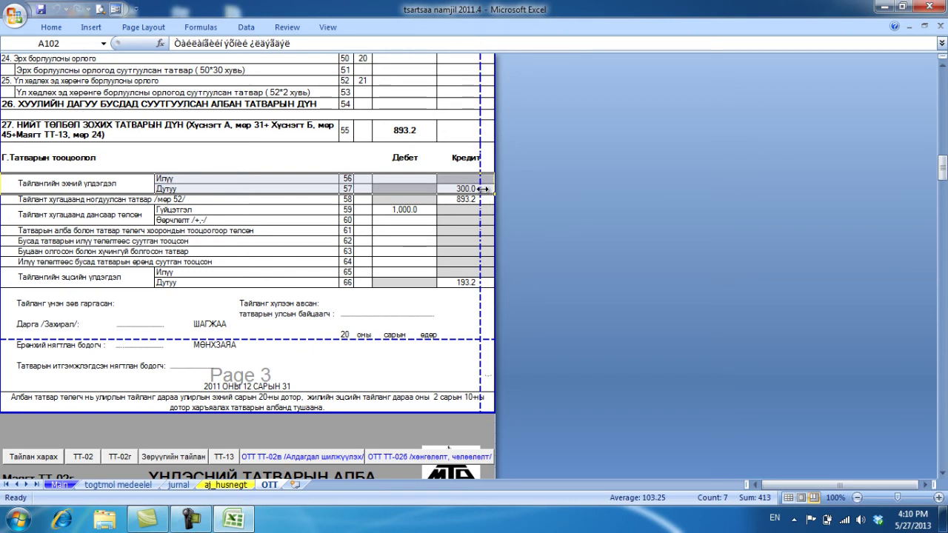
- Return to the aj_husnegt sheet to trace the source of the opening tax balance
click(214, 486)
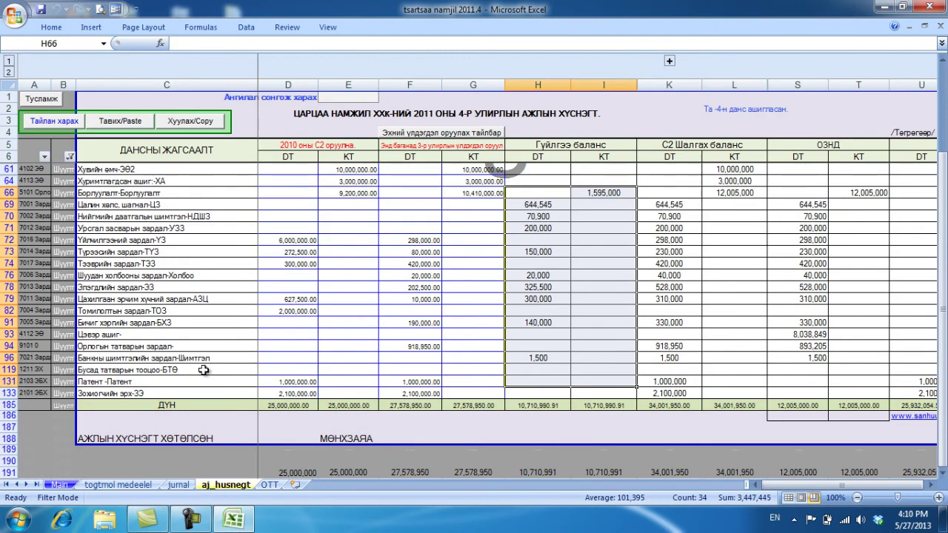